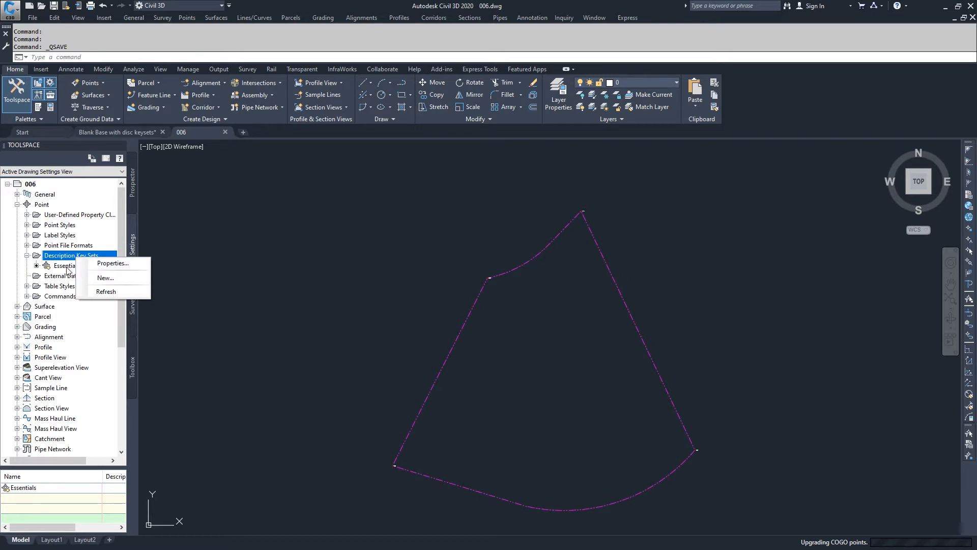
Open the keys of drawing 006's Essentials description key set and widen the Layer column to read the layer names.
right_click(65, 267)
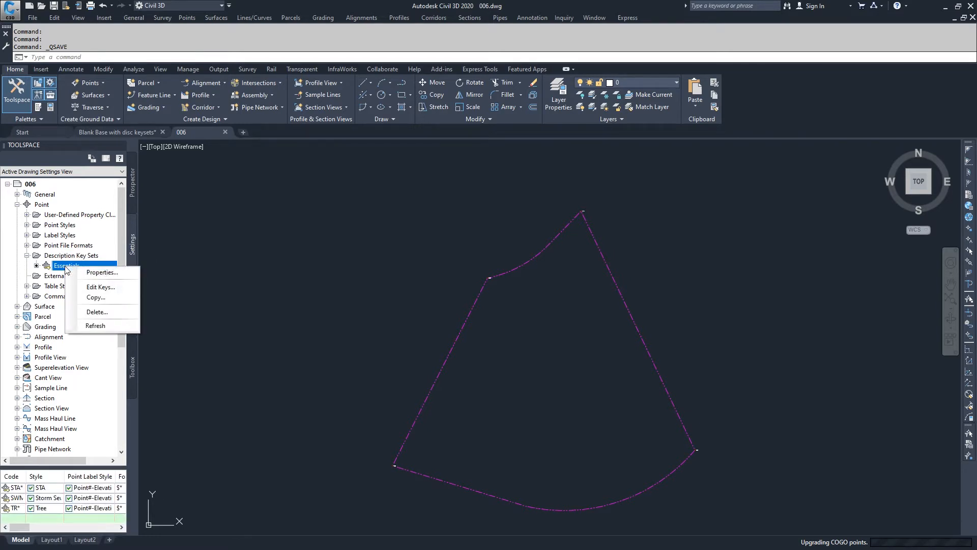
click(100, 287)
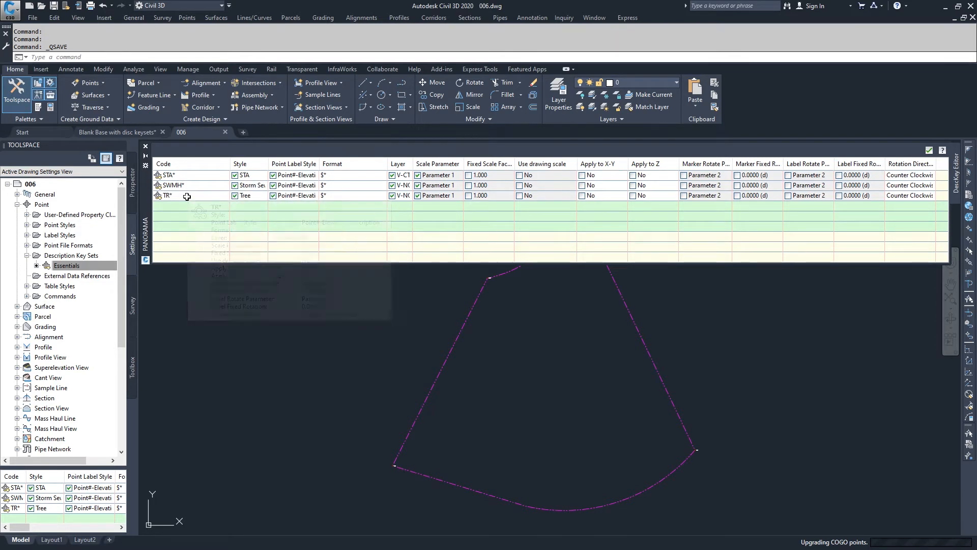
mouse_move(186, 197)
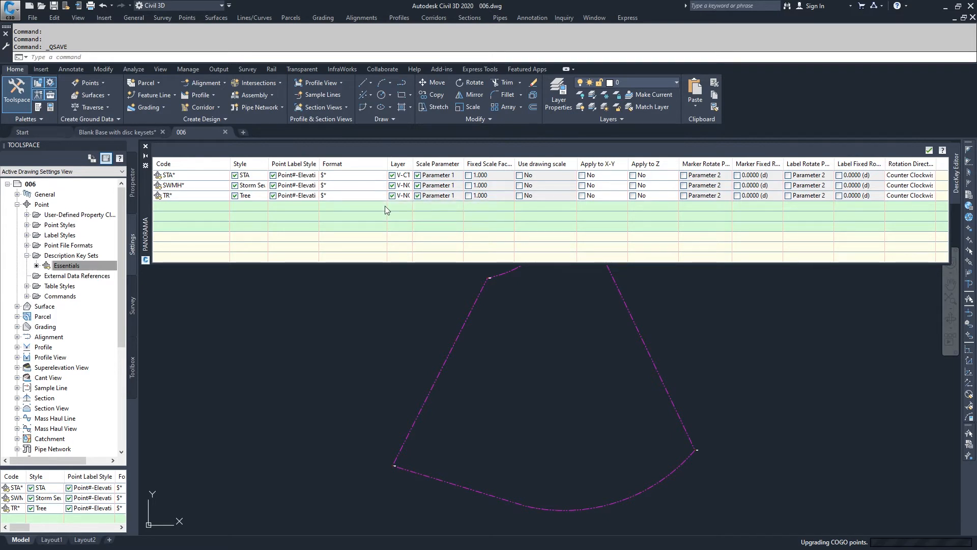
drag(412, 163, 434, 164)
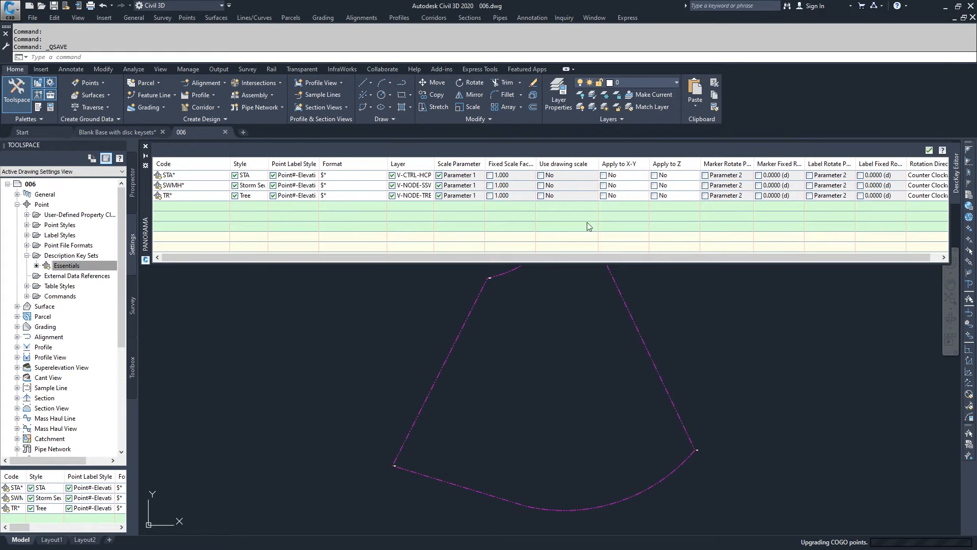
Add a new description key to the Essentials set with the code CALC*.
right_click(171, 196)
click(203, 204)
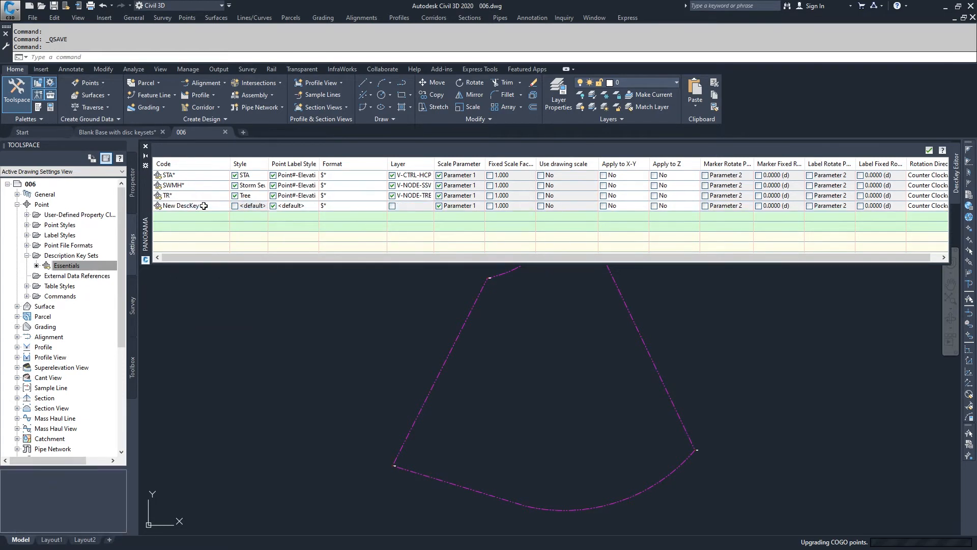
click(199, 206)
click(203, 205)
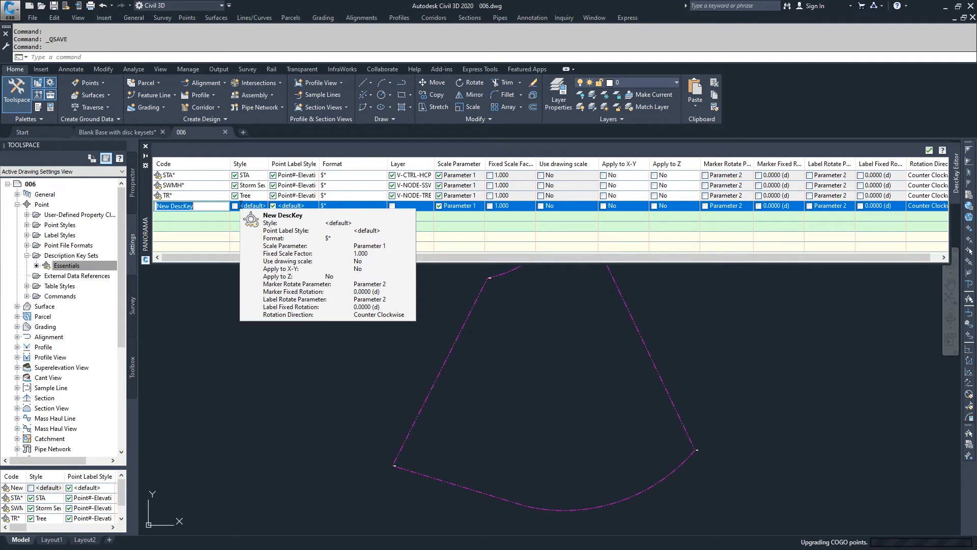
text(CALC*)
key(Return)
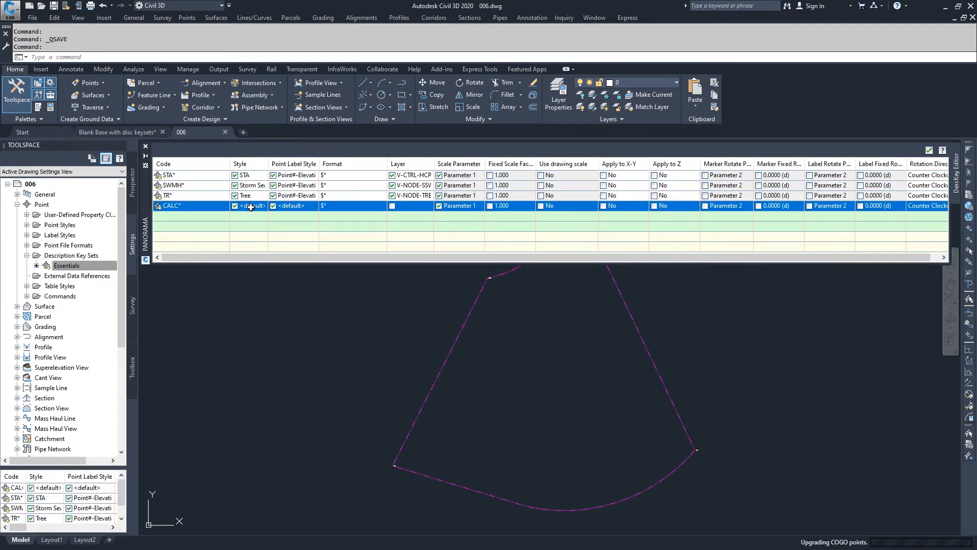
Assign the Standard point style and the Description Only point label style to the CALC* key.
click(252, 207)
click(485, 278)
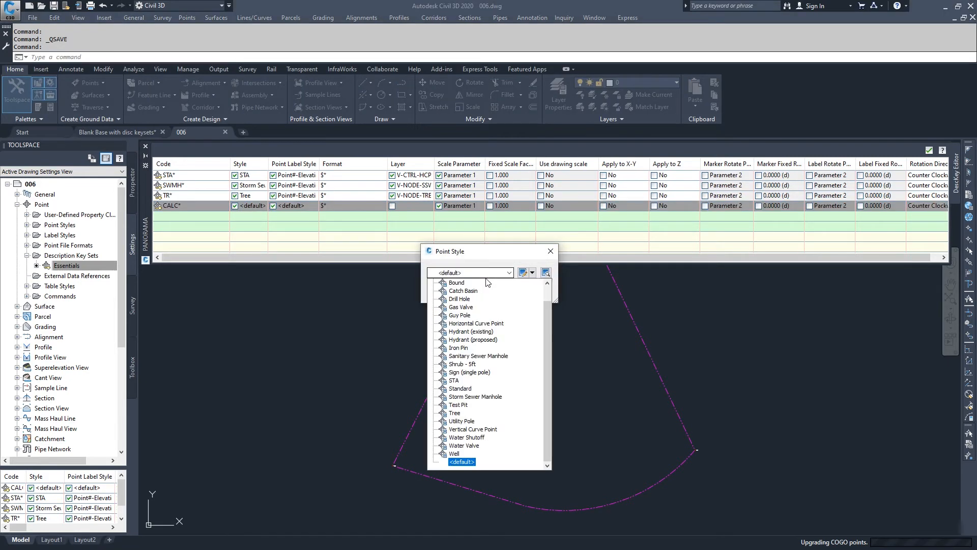
click(460, 388)
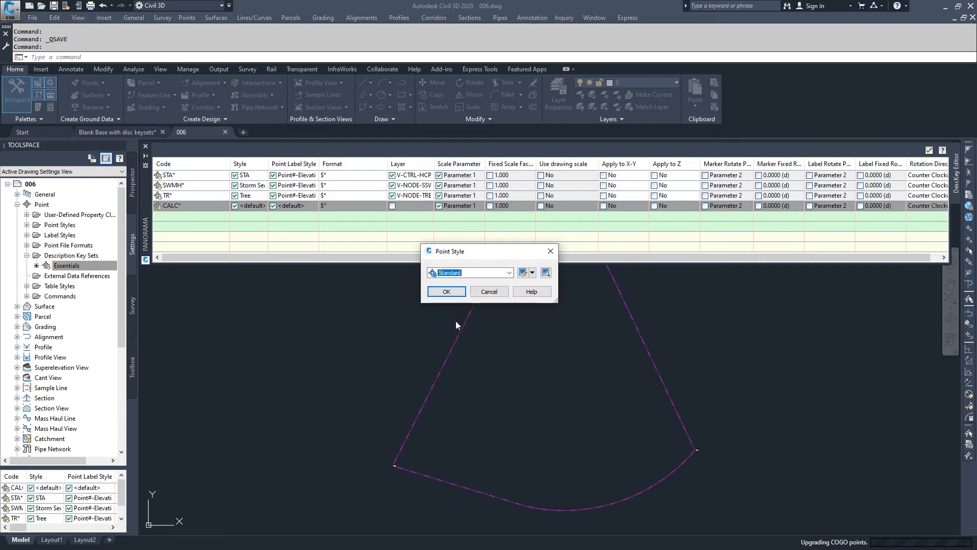
click(447, 295)
click(289, 204)
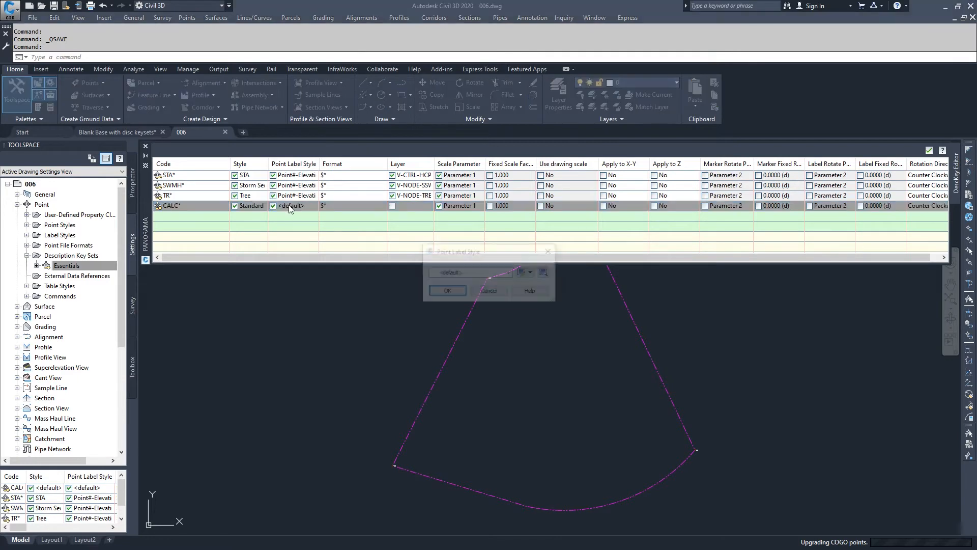
click(473, 274)
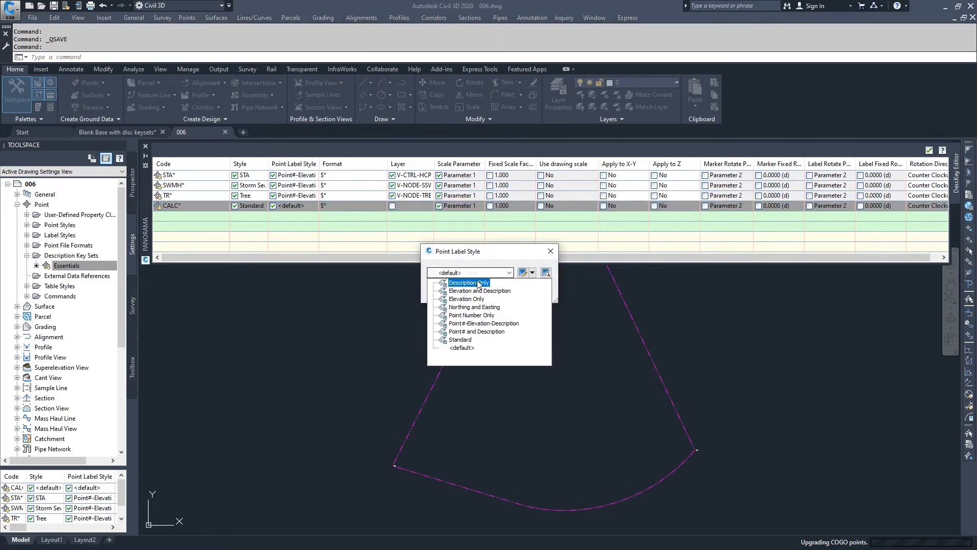
click(469, 283)
click(448, 297)
Set the format of the CALC* key to SURVEY SEARCH POINT.
click(331, 206)
click(331, 205)
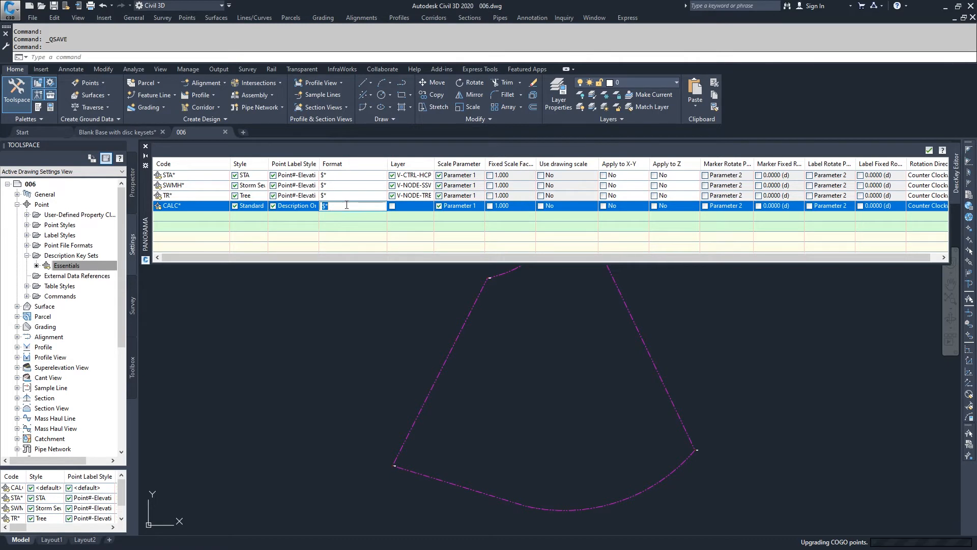
text(SURVEY SEARCH POINT)
Enable a layer for the CALC* key, assign V-NODE, and accept the key edits.
click(393, 206)
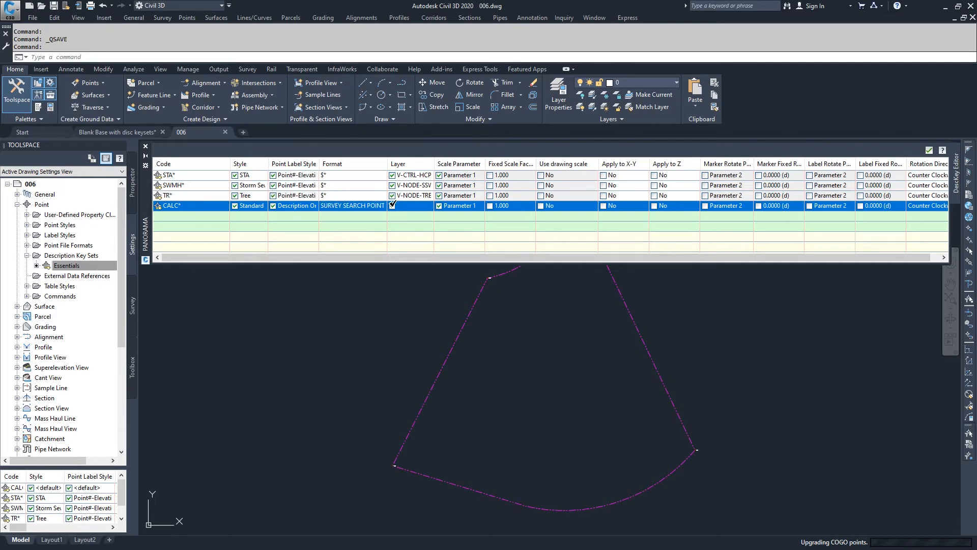
click(411, 206)
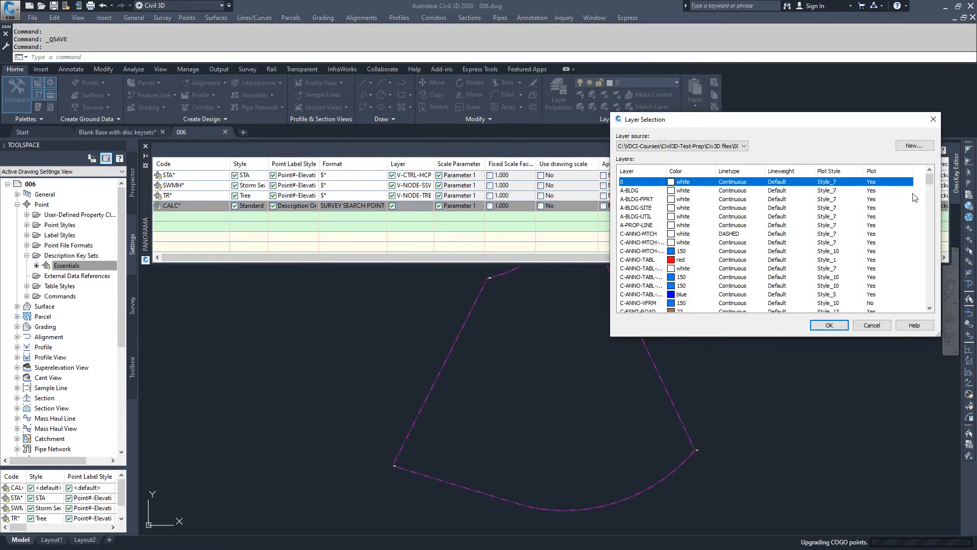
drag(930, 181, 902, 271)
scroll(806, 277, down, 4)
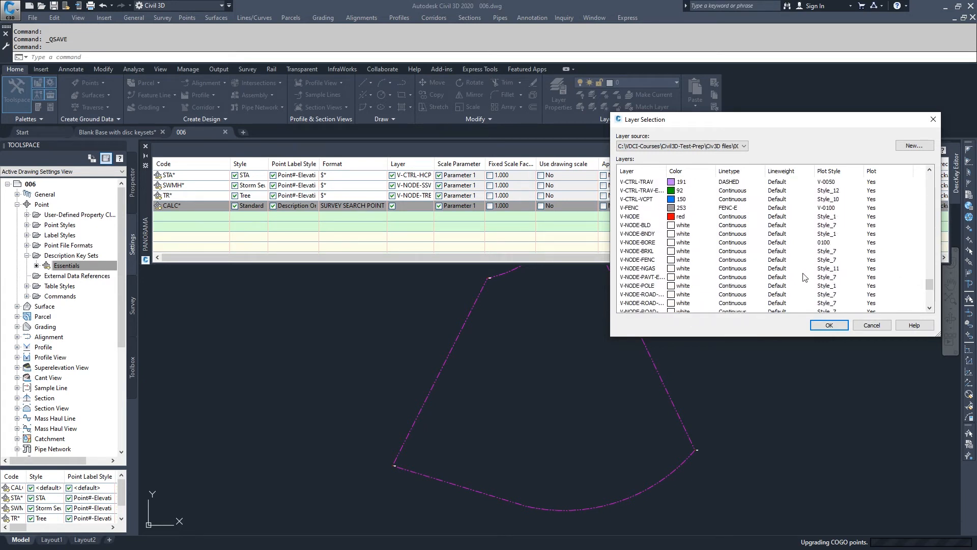
click(636, 217)
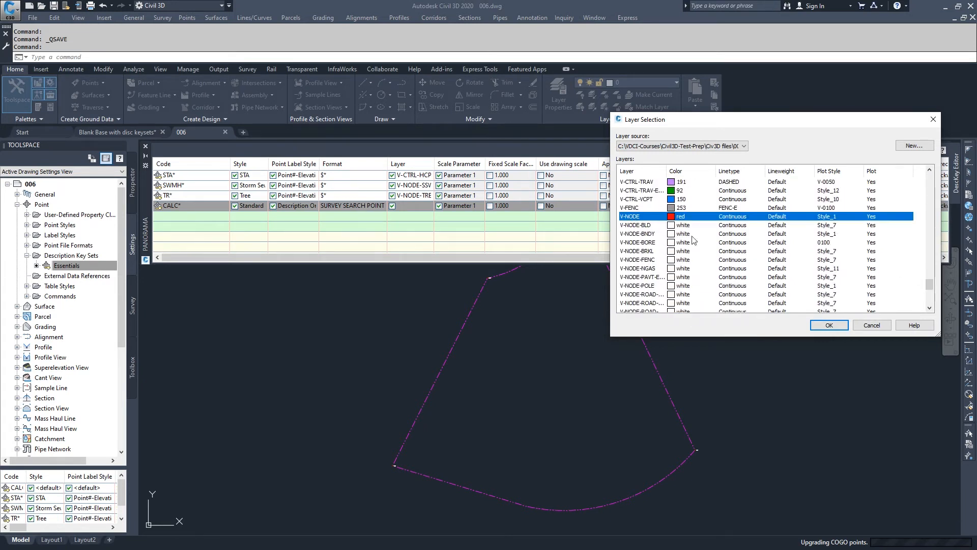
click(818, 326)
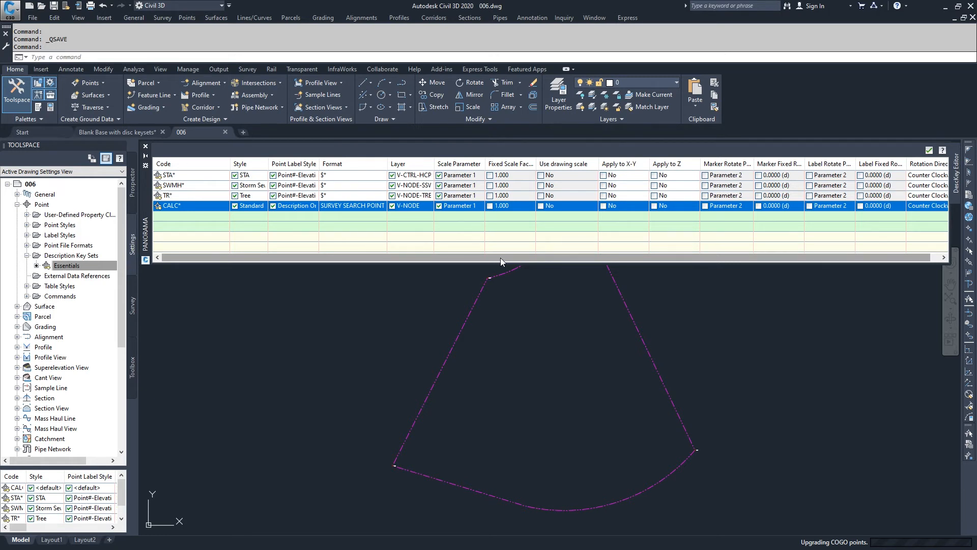
click(929, 150)
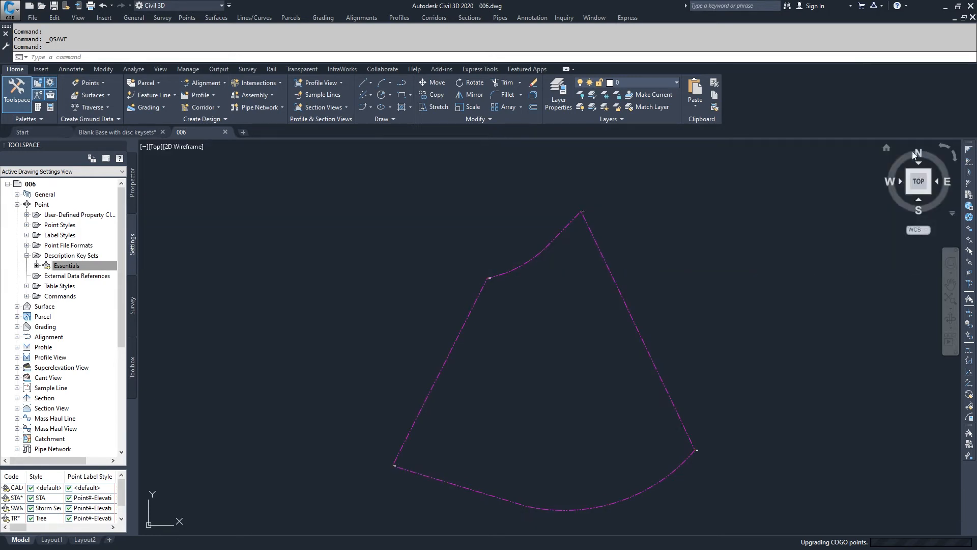
Show the settings of all open drawings in Master View and locate the Blank Base drawing's Essentials description key set.
click(121, 173)
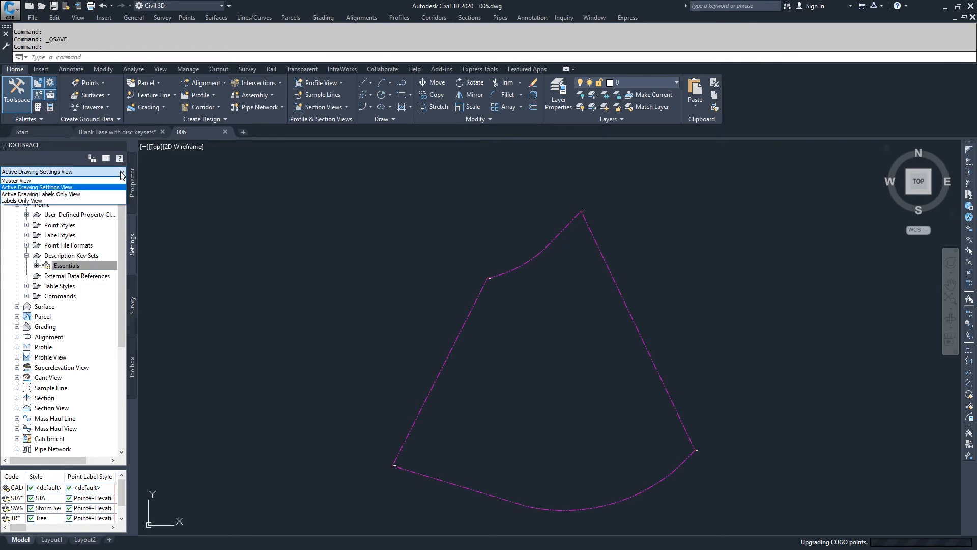
click(30, 182)
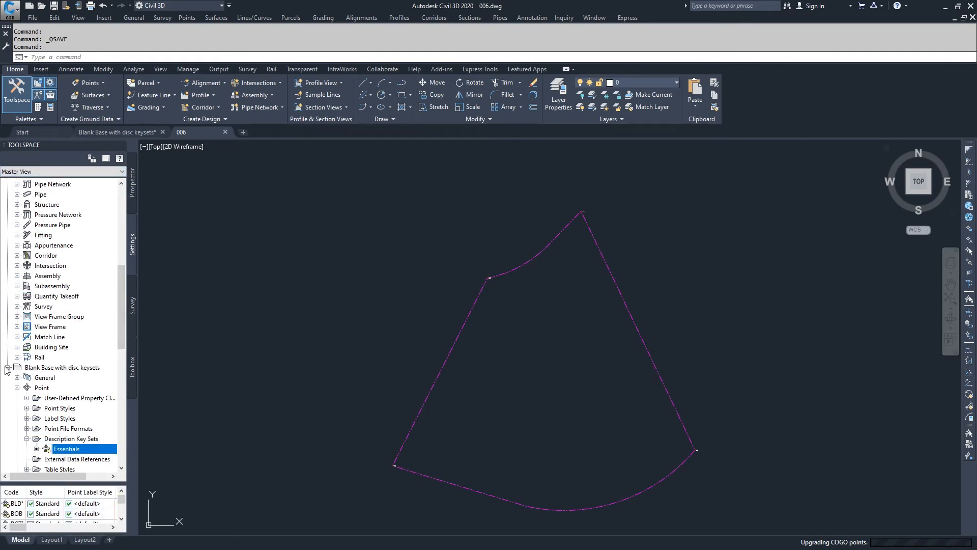
drag(120, 329, 123, 239)
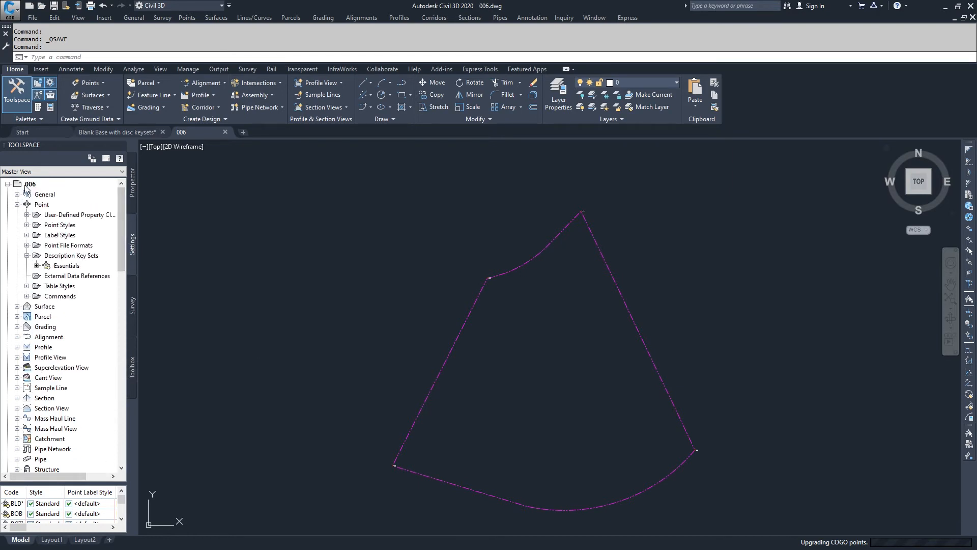
scroll(107, 328, down, 13)
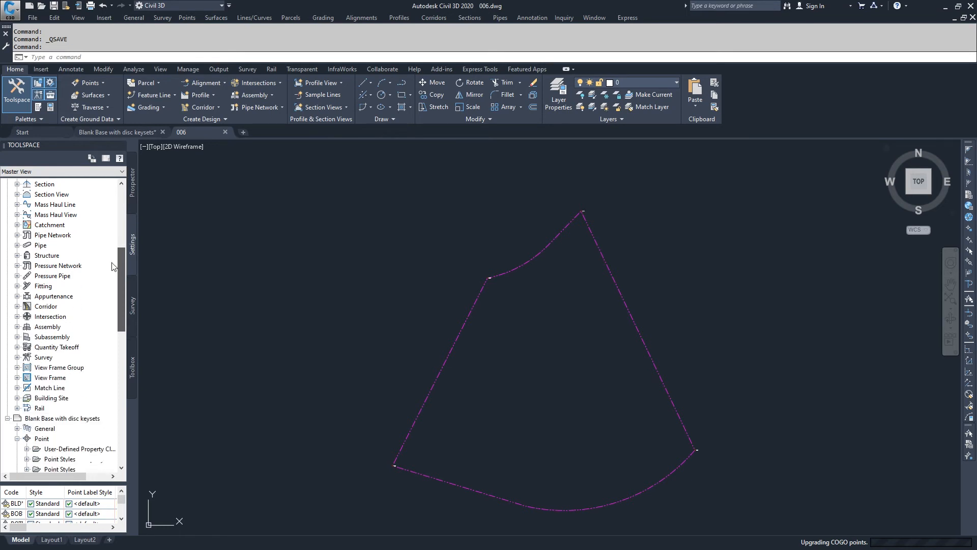
drag(106, 325, 111, 321)
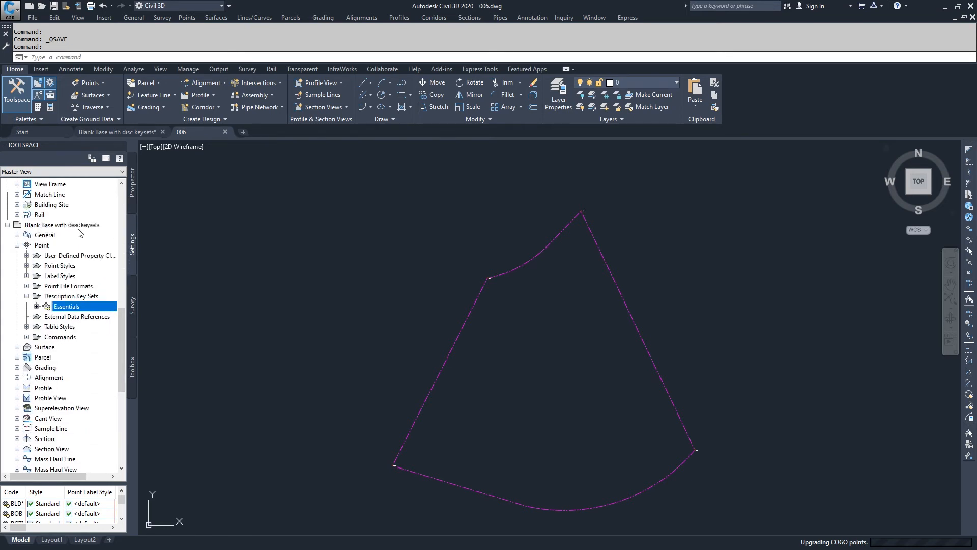
Review the description keys in the Blank Base drawing's Essentials set, then close the key editor.
right_click(65, 306)
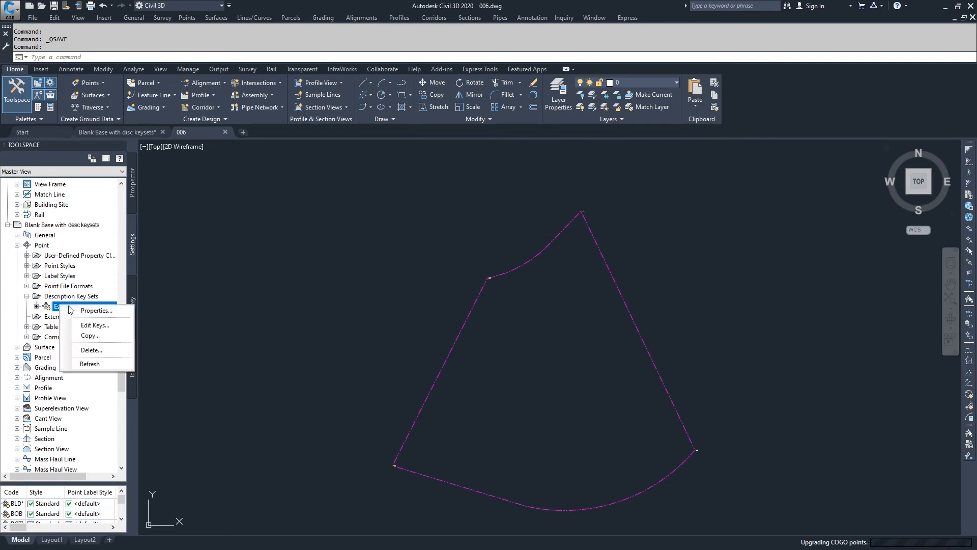
click(101, 325)
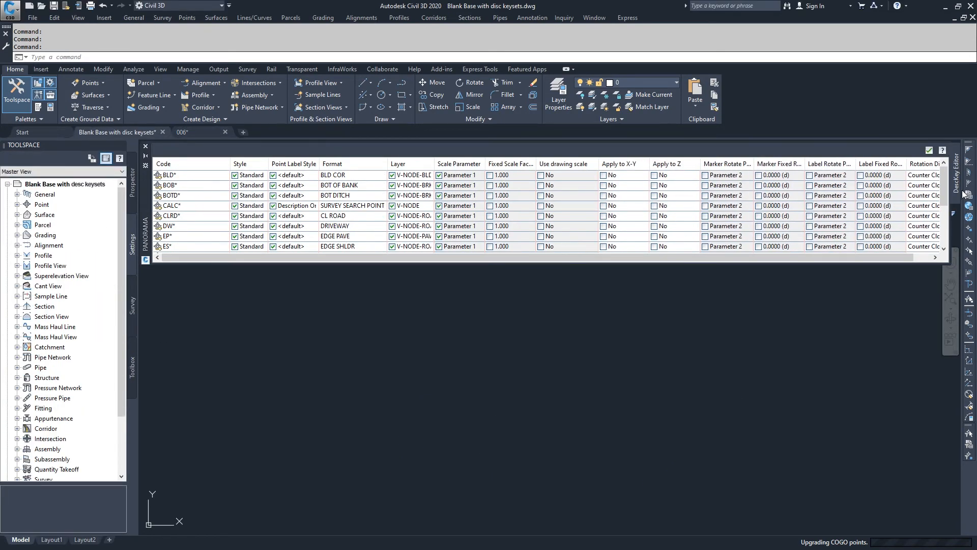
drag(949, 196, 949, 244)
scroll(950, 243, up, 5)
click(930, 151)
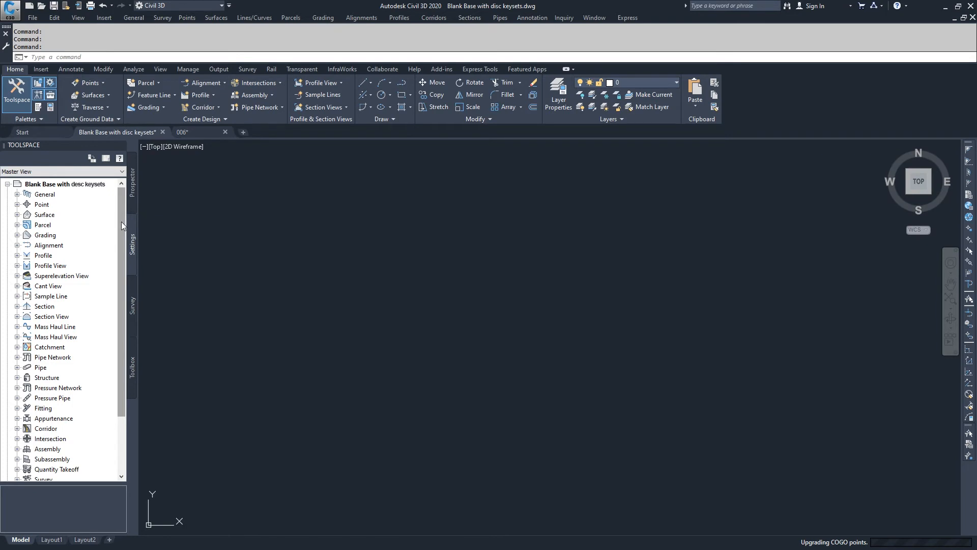
Copy the Blank Base drawing's Essentials description key set into drawing 006's Description Key Sets, overwriting the existing Essentials set.
click(17, 205)
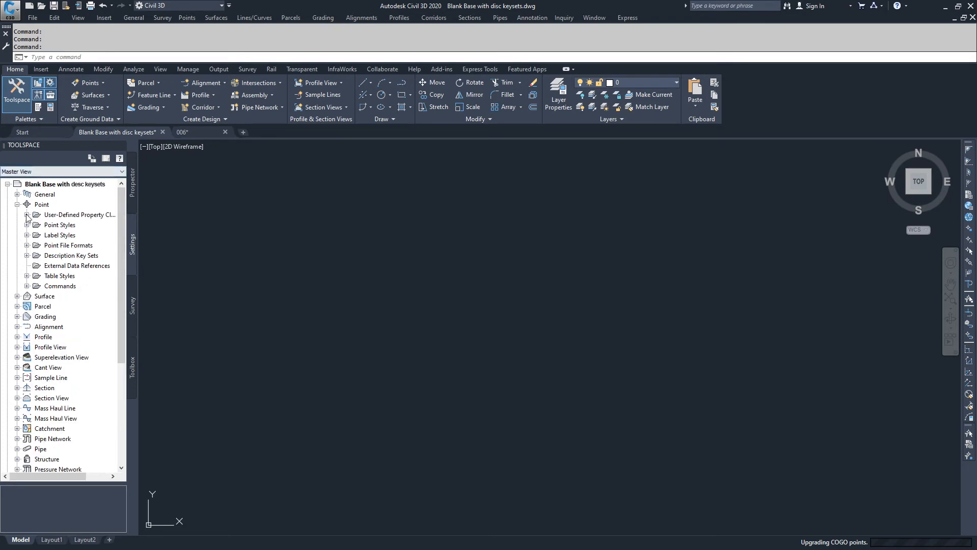
click(27, 255)
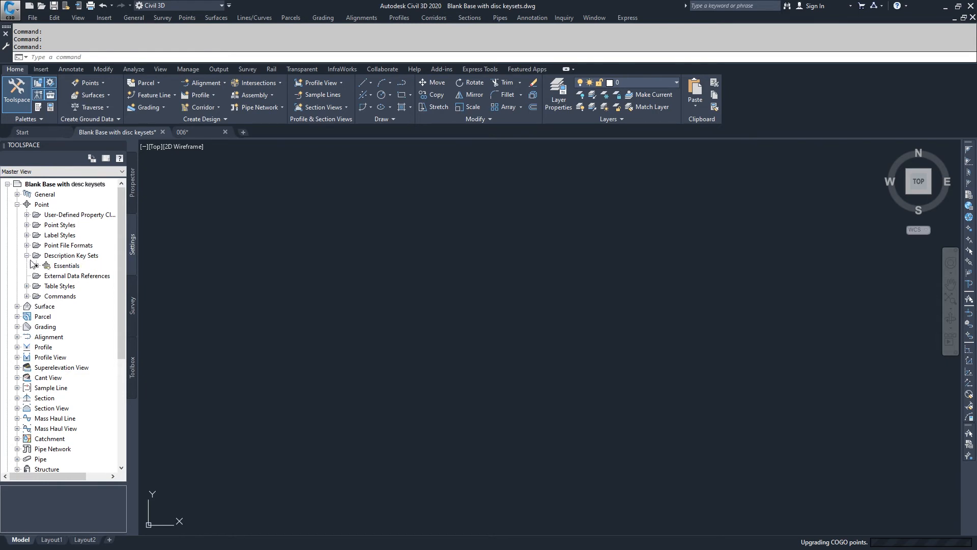
click(68, 266)
mouse_move(66, 277)
mouse_down()
mouse_move(57, 469)
mouse_move(21, 464)
mouse_move(13, 462)
mouse_move(59, 453)
mouse_move(68, 338)
mouse_move(51, 242)
mouse_move(22, 206)
mouse_move(59, 234)
mouse_move(65, 257)
mouse_up()
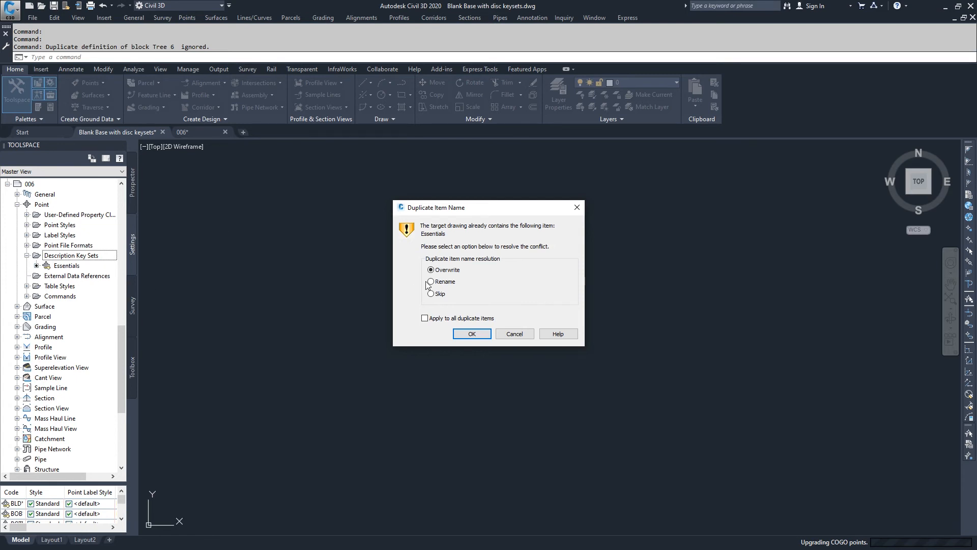
click(472, 333)
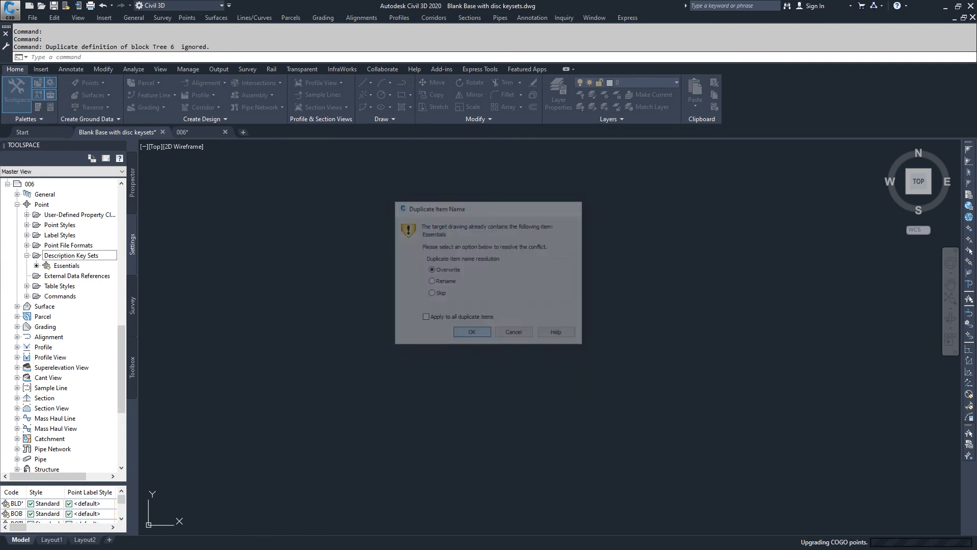
Switch to drawing 006 with the Active Drawing Settings View and open its Essentials description keys for review.
click(188, 132)
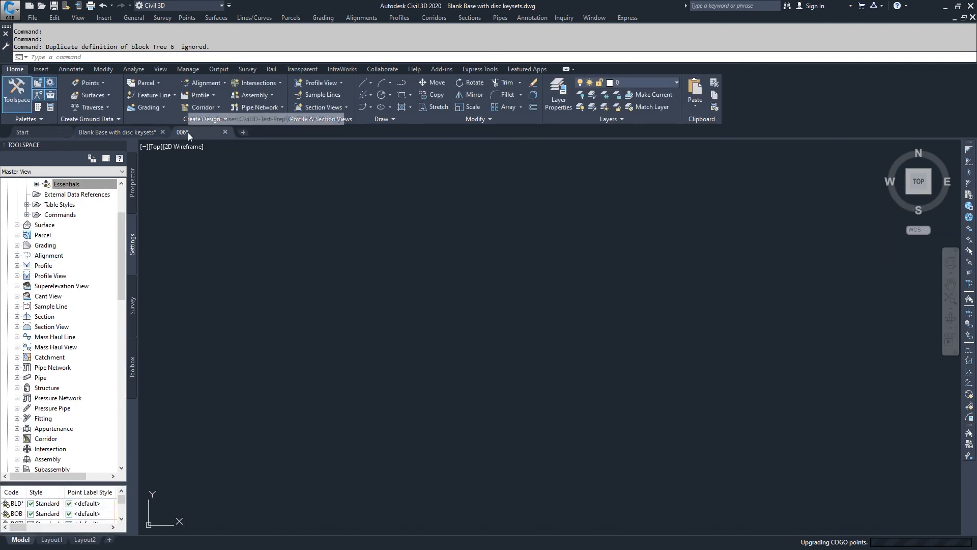
click(89, 177)
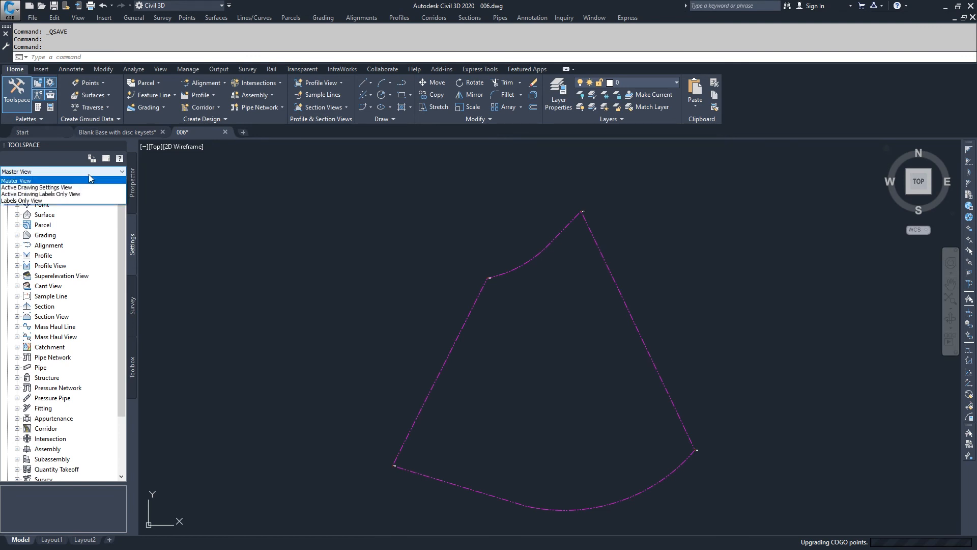
click(65, 189)
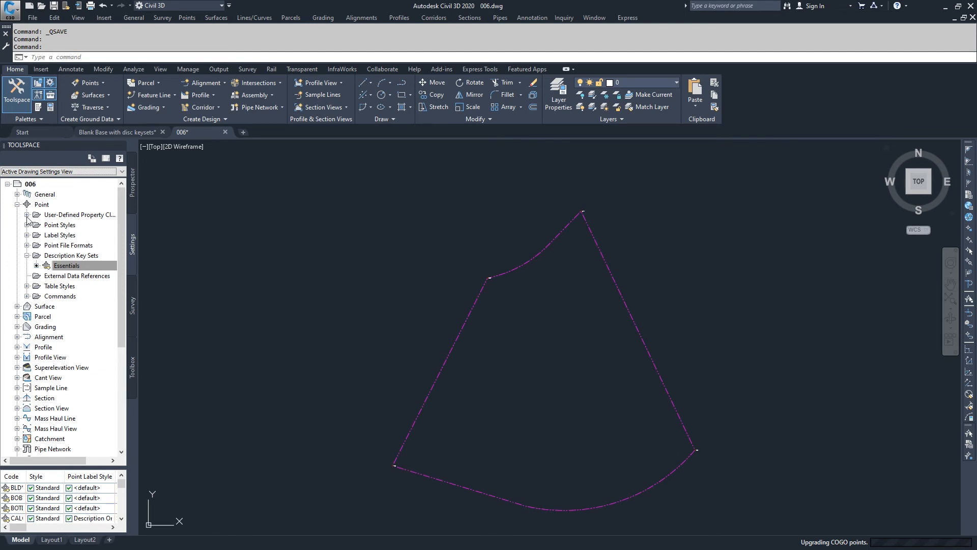
right_click(70, 271)
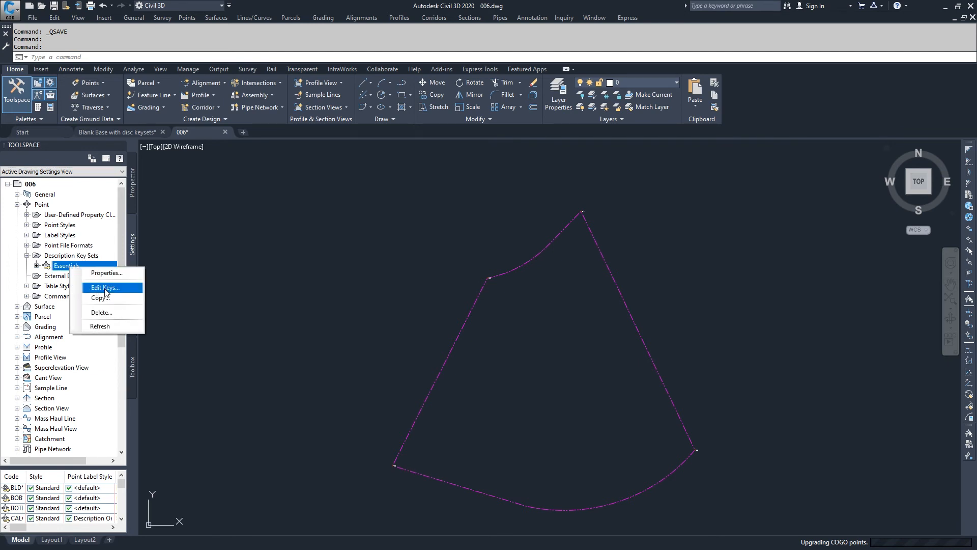
click(106, 288)
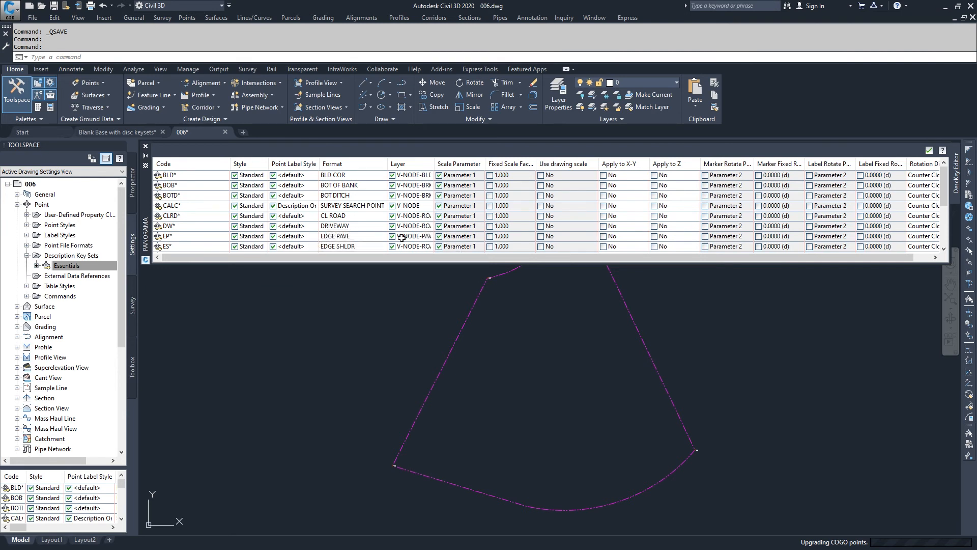
Close the description key editor, then select all COGO points in drawing 006 and apply the description keys to them.
click(929, 151)
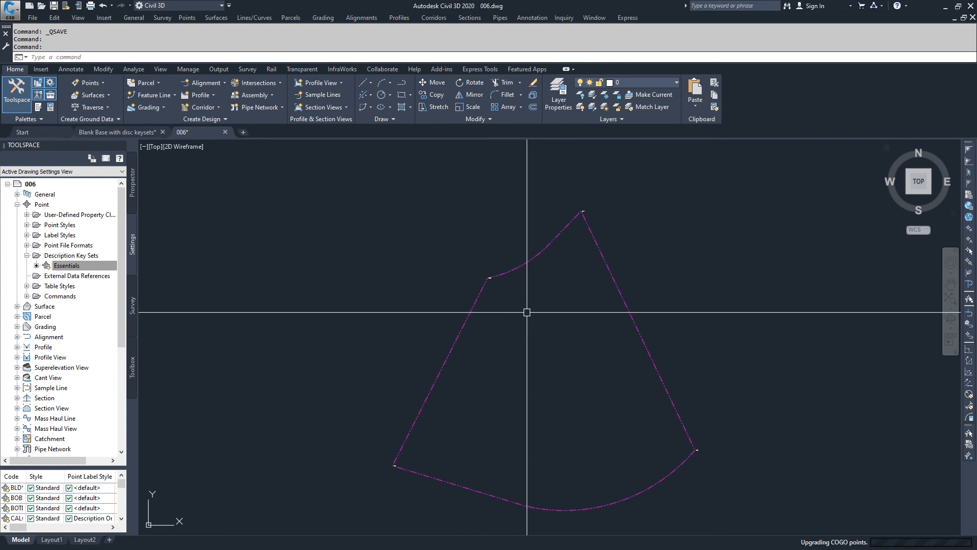
mouse_move(530, 313)
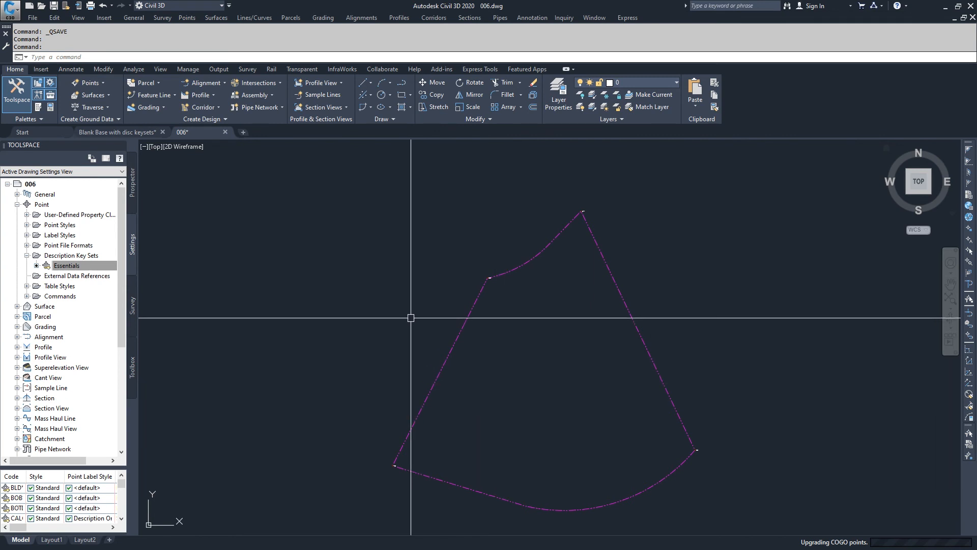
click(133, 191)
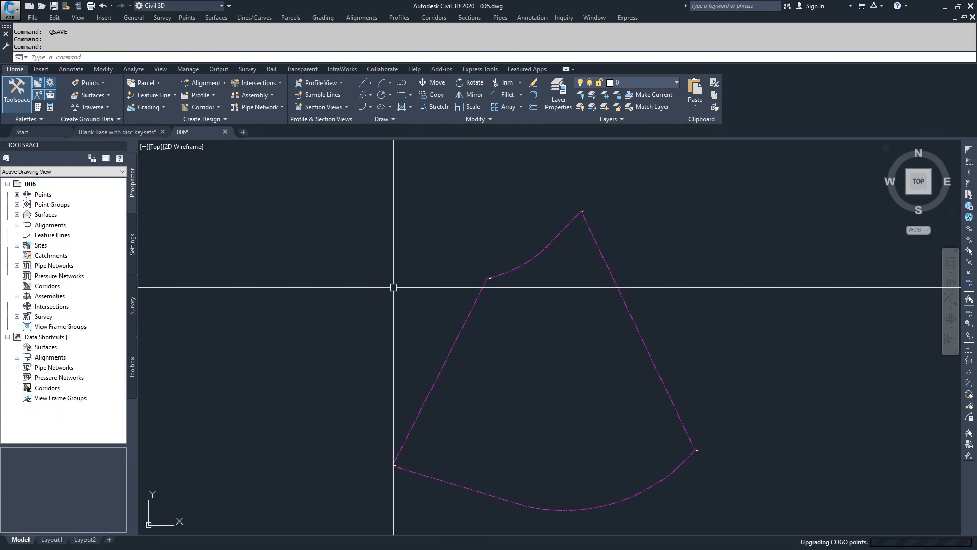
click(41, 195)
right_click(41, 196)
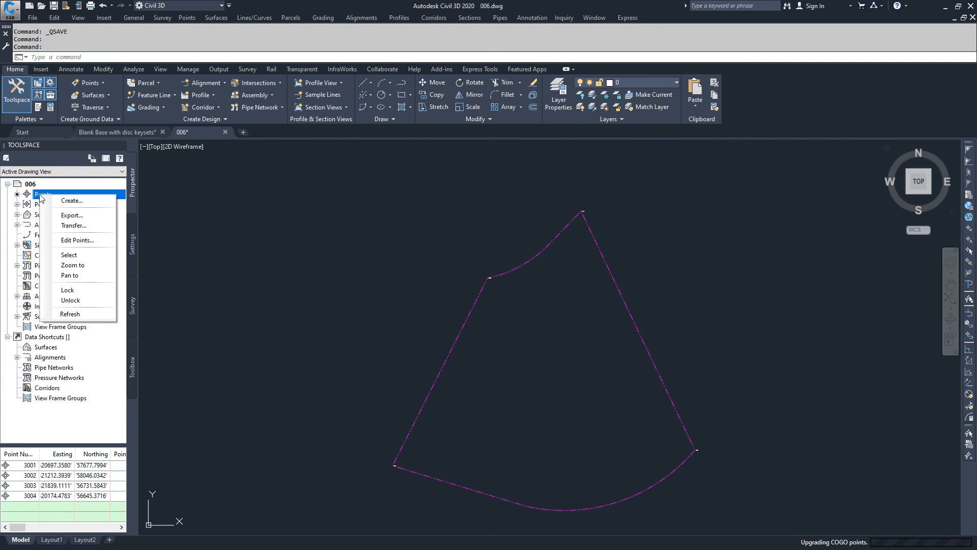
click(70, 255)
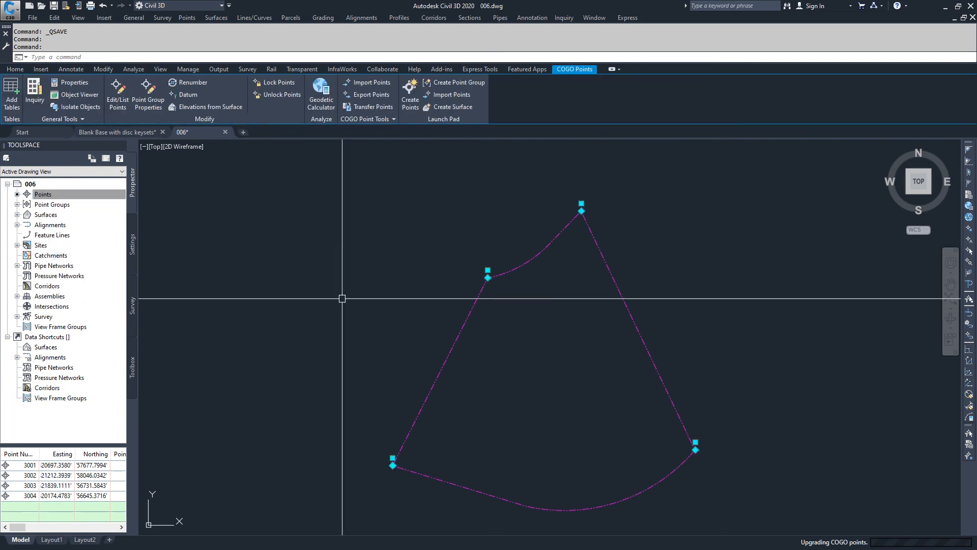
right_click(544, 320)
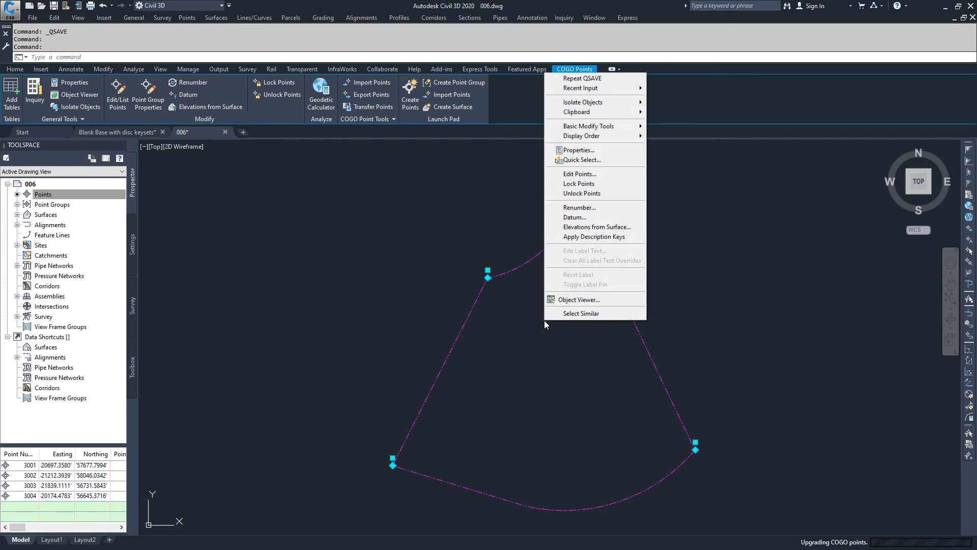
click(604, 237)
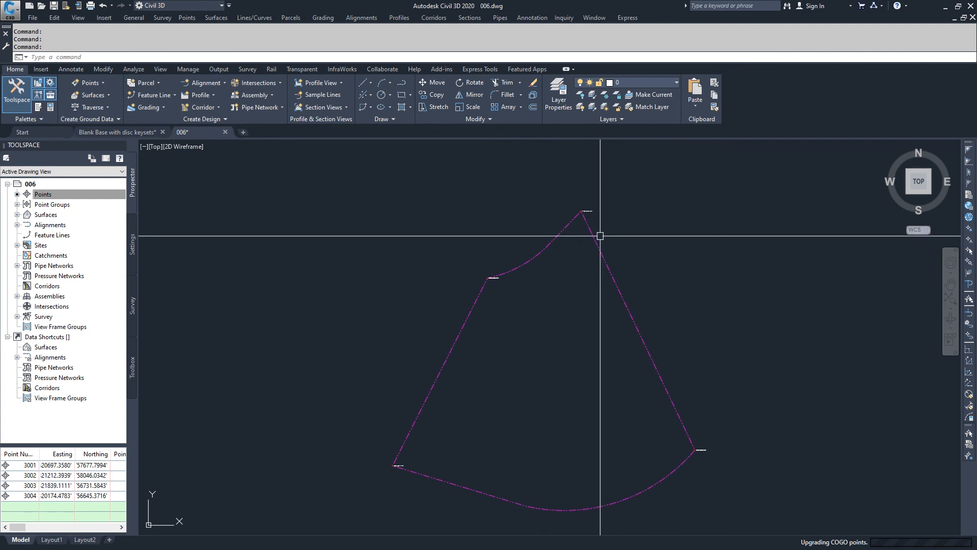
scroll(487, 277, up, 5)
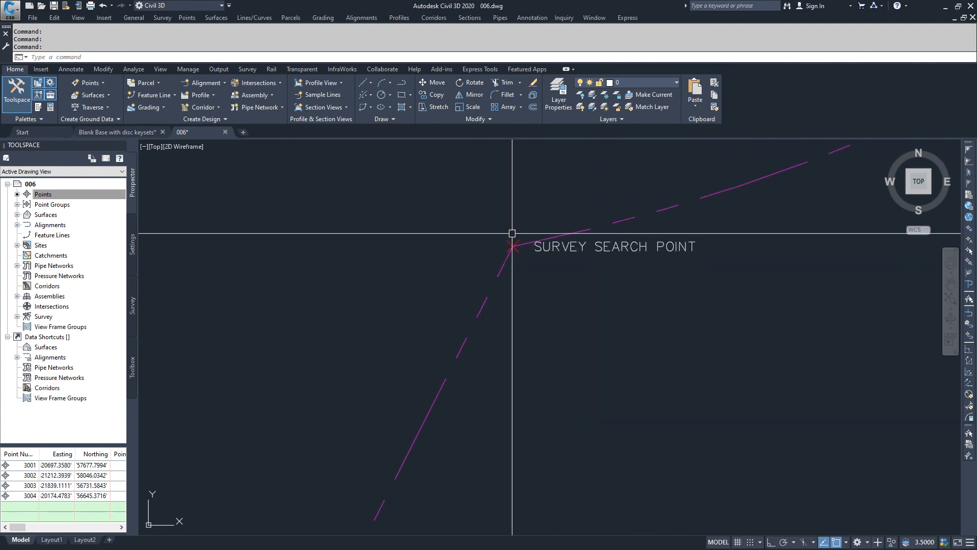
mouse_move(506, 238)
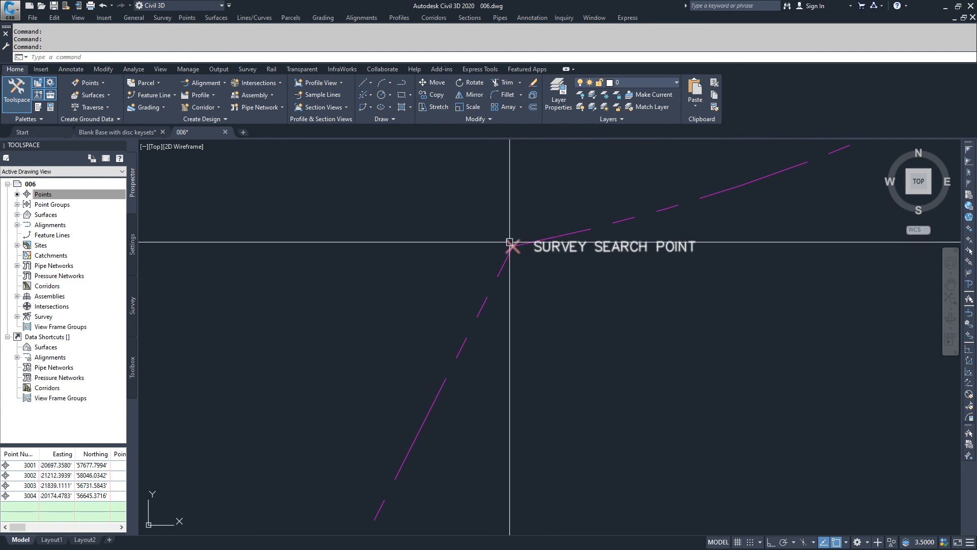